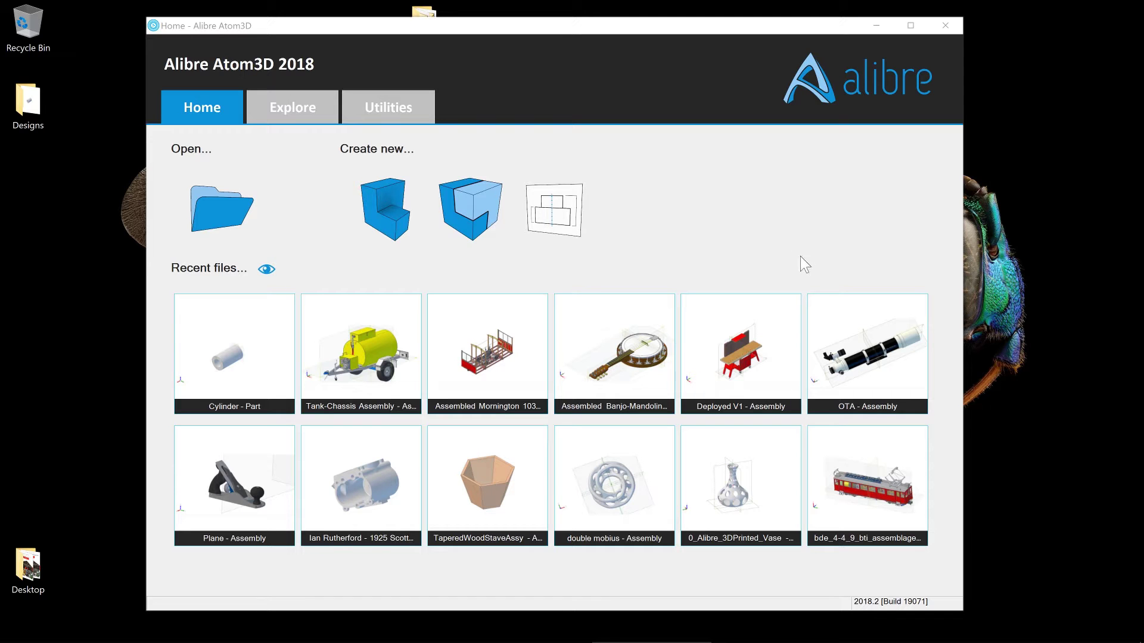
- Move the Alibre Atom3D start window slightly up and to the right
left_click_drag(607, 31, 613, 23)
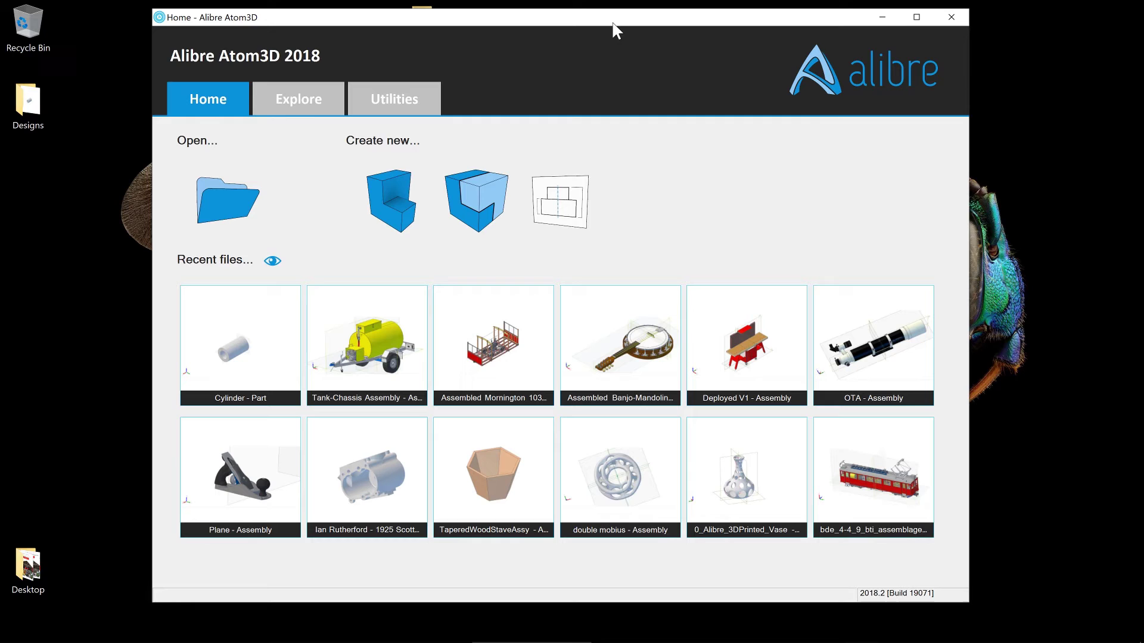
- Create New Part (11) and orbit into an angled 3D view of its three planes
left_click(388, 205)
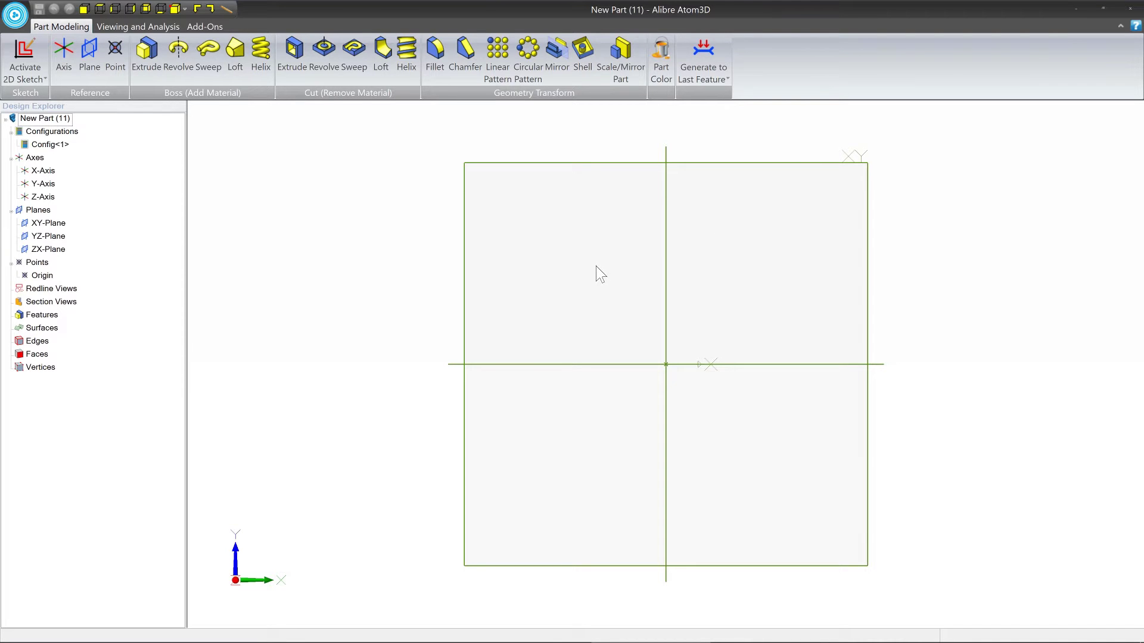
middle_click_drag(598, 274, 503, 250)
mouse_move(664, 283)
middle_mouse_down()
mouse_move(662, 294)
mouse_move(664, 268)
middle_mouse_up()
right_click_drag(664, 268, 661, 270)
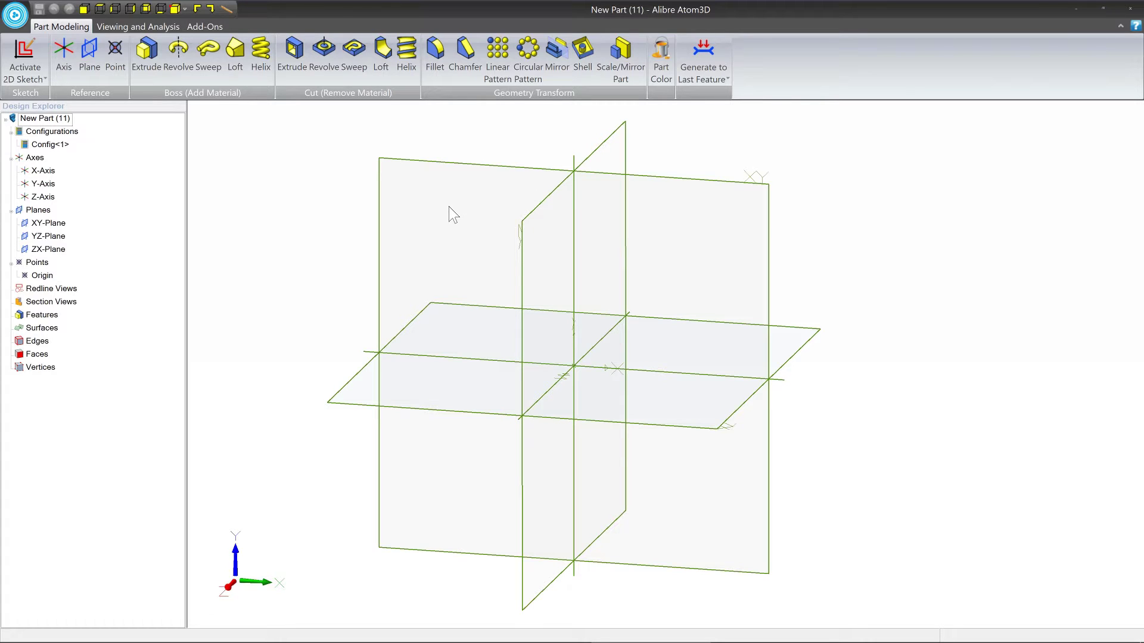
- Select the XY-Plane and YZ-Plane in turn, then clear the selection and nudge the view
left_click(481, 170)
left_click(553, 201)
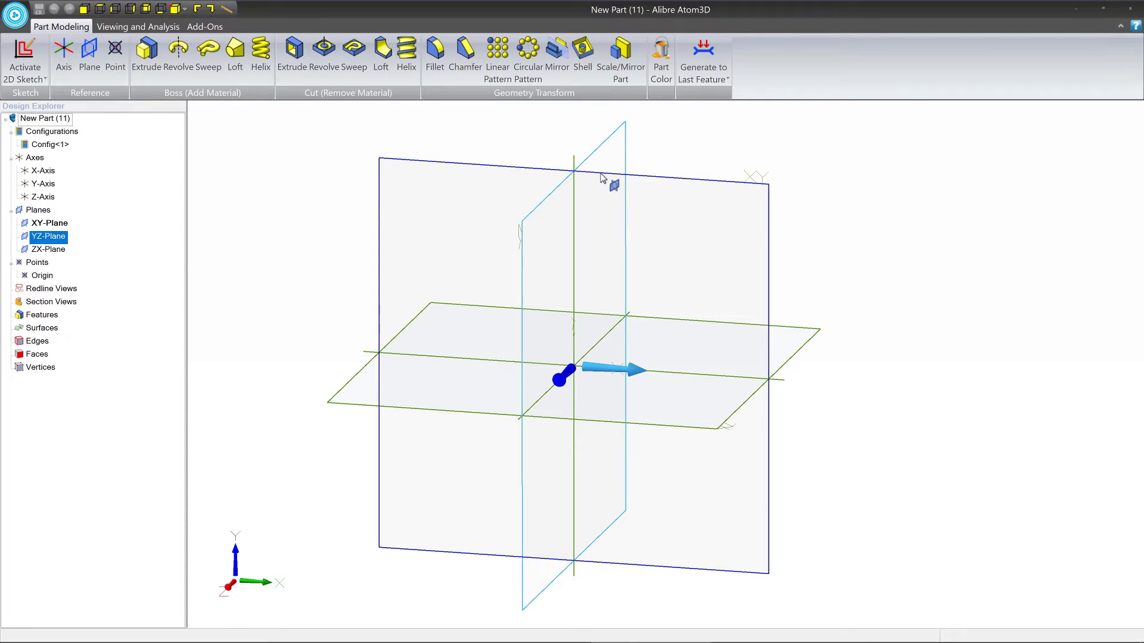
left_click(599, 173)
left_click(544, 198)
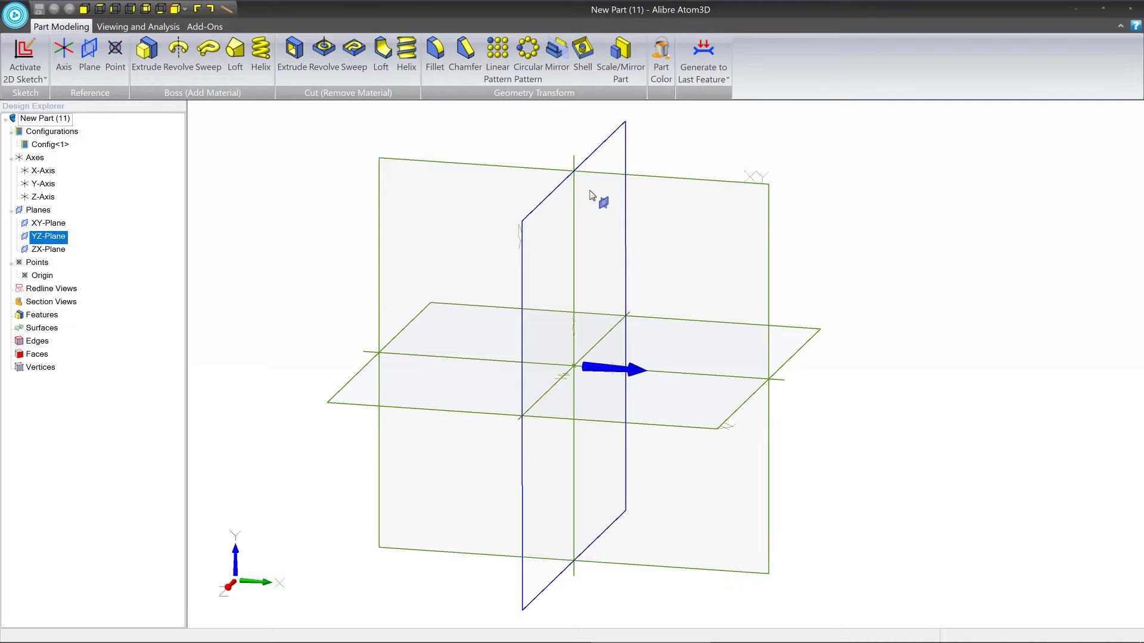
left_click(606, 175)
left_click(691, 216)
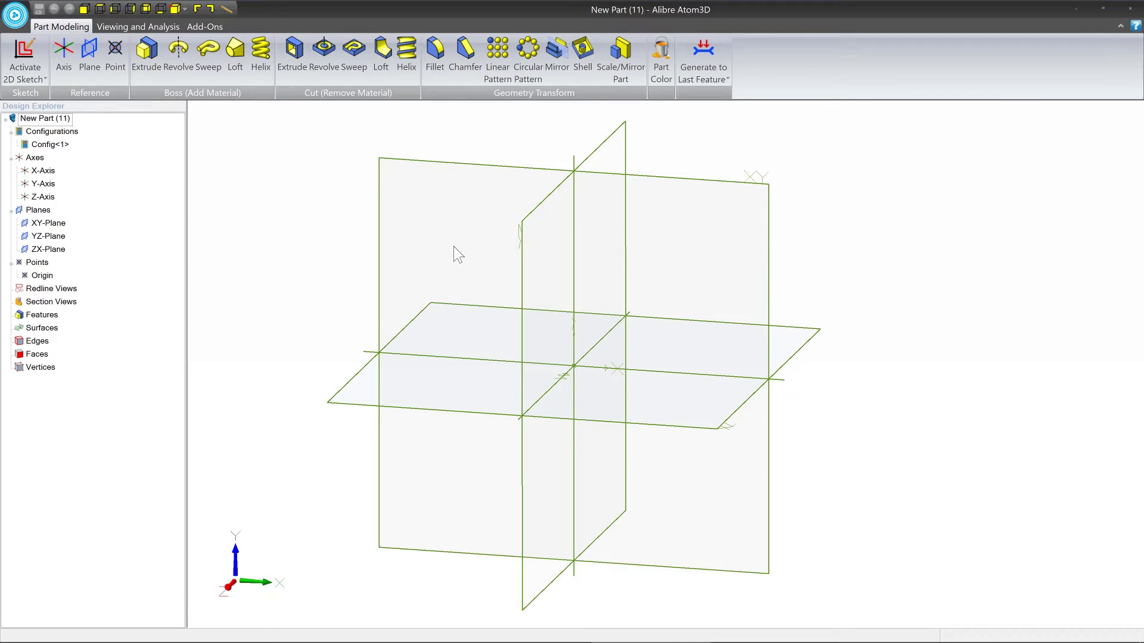
middle_click_drag(455, 248, 462, 255)
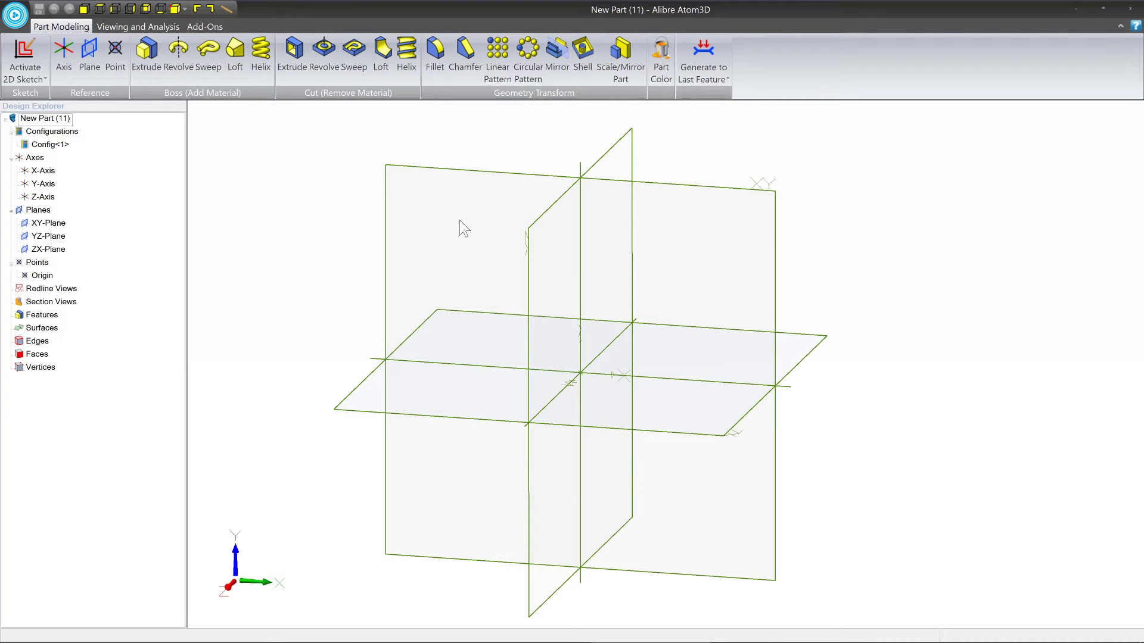
- Pick XY-Plane in the Design Explorer and activate a 2D sketch on it
left_click(756, 190)
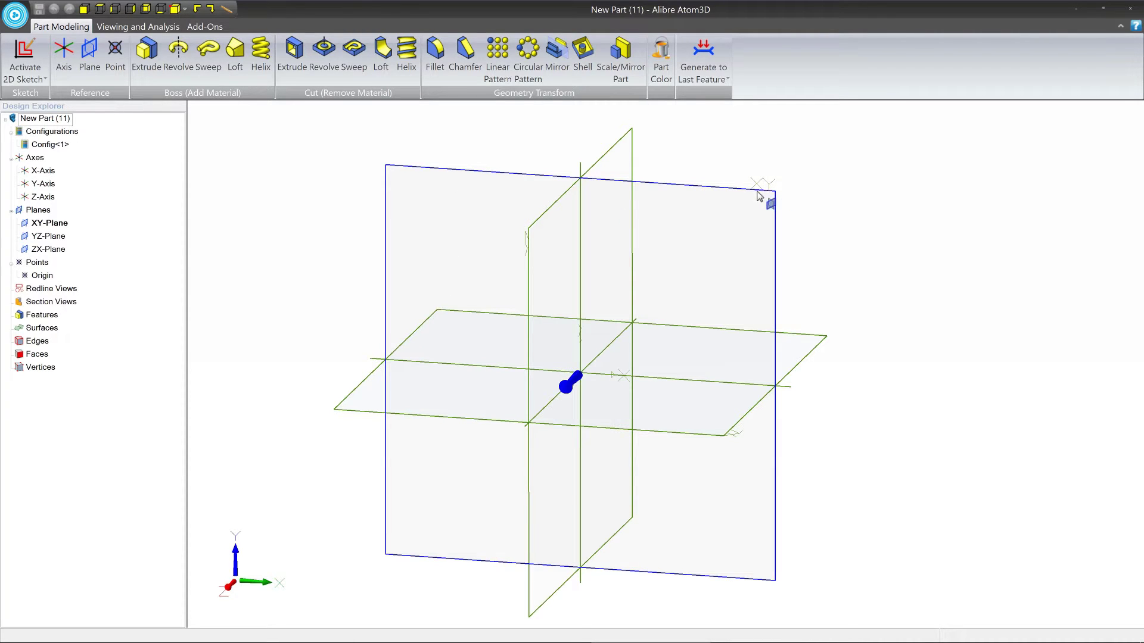
left_click(760, 197)
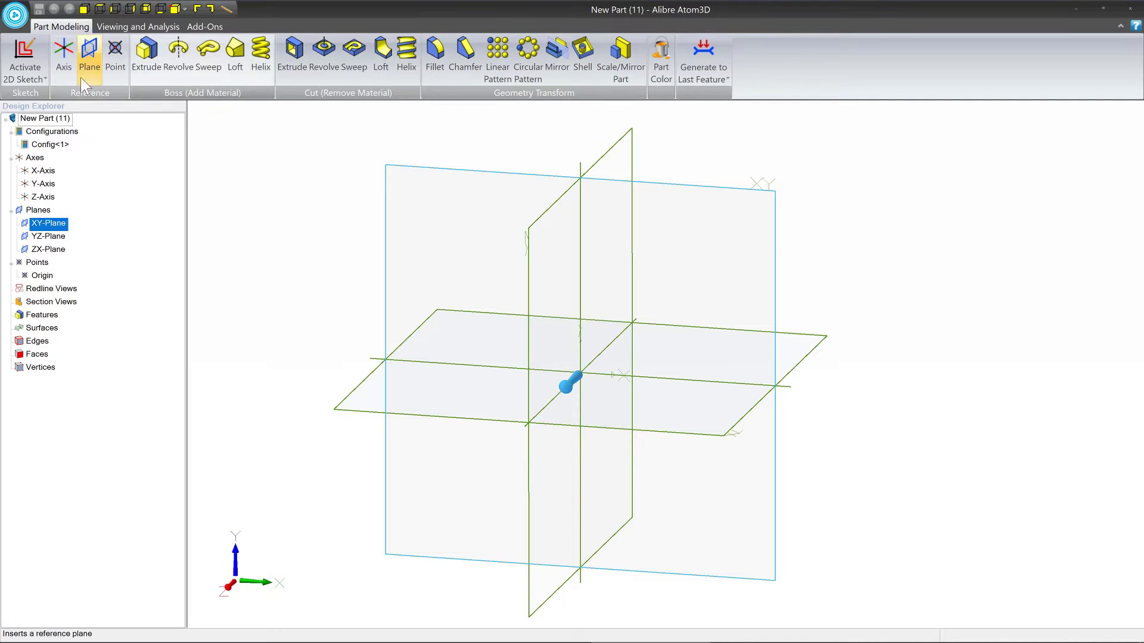
left_click(26, 57)
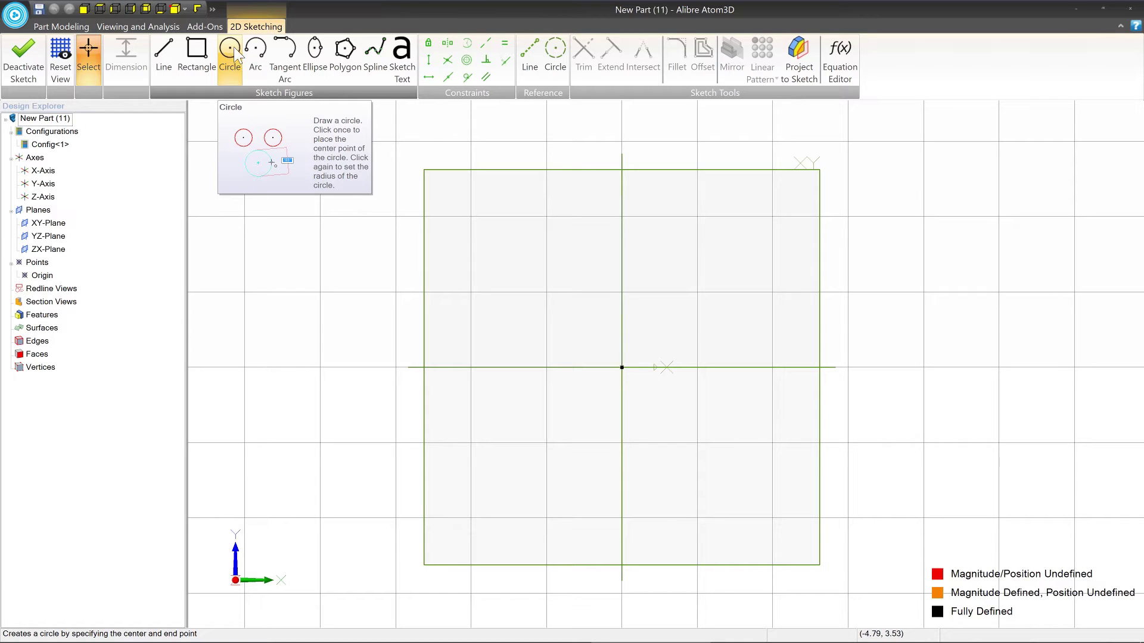
- Draw a circle centred near the origin with a 4.5 diameter
left_click(230, 49)
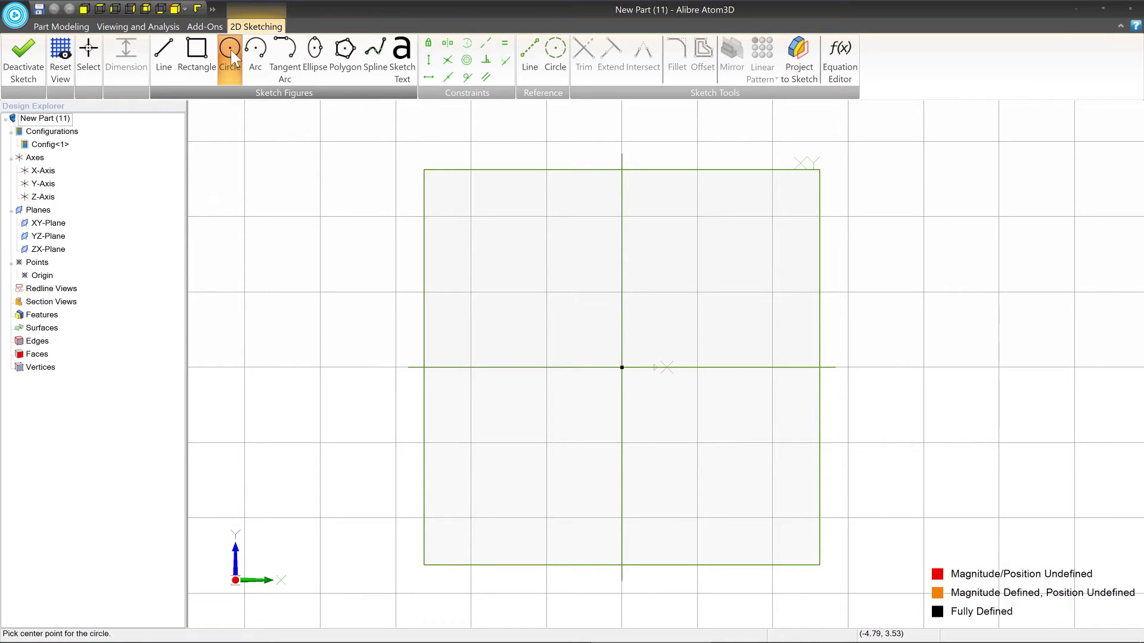
left_click(602, 357)
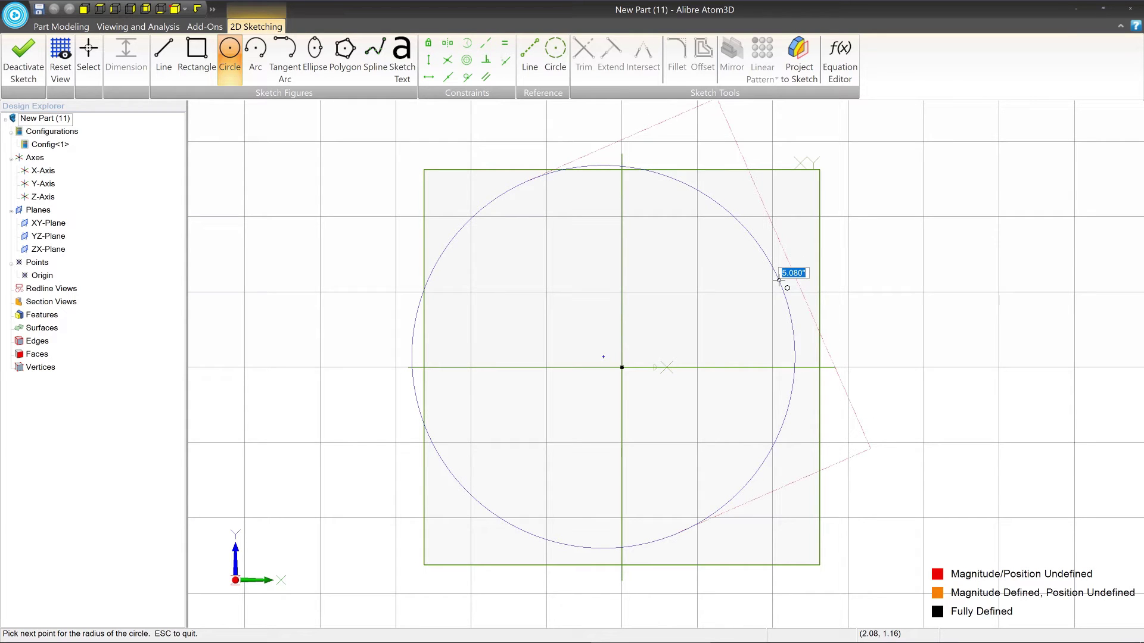
type("4.5")
key("Return")
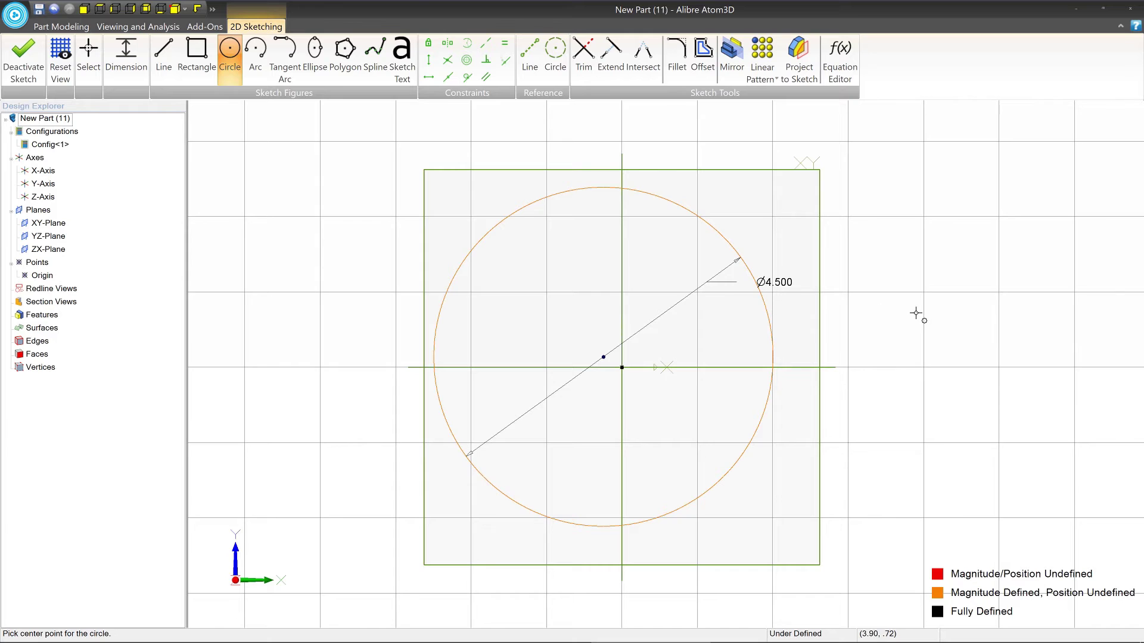
middle_click_drag(916, 313, 702, 321)
scroll(689, 314, "down", 1)
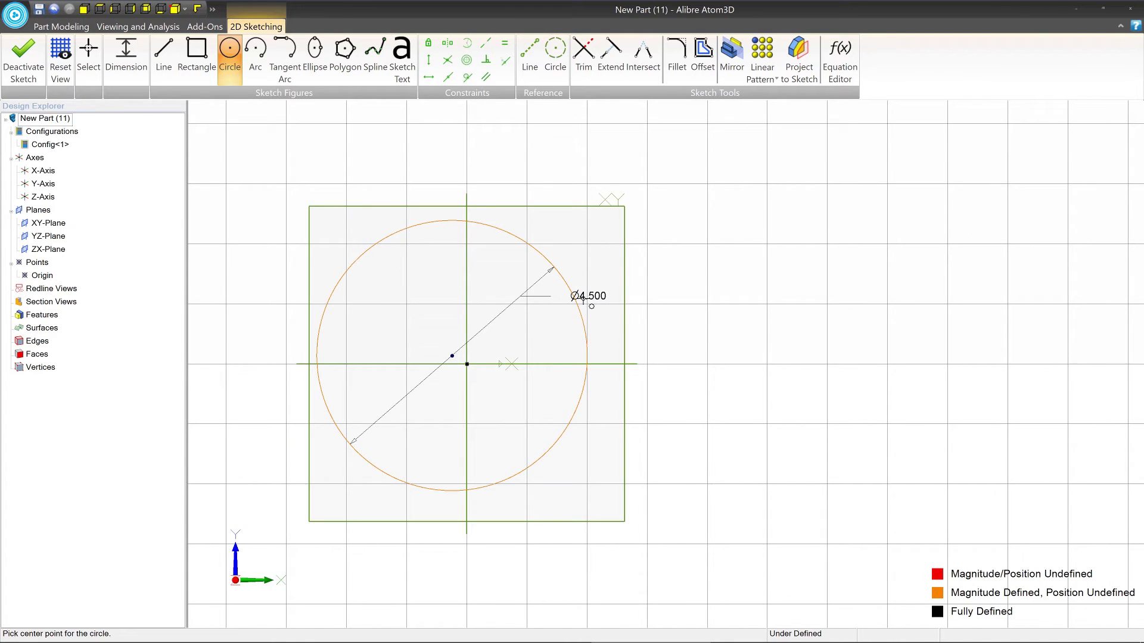
scroll(607, 295, "down", 2)
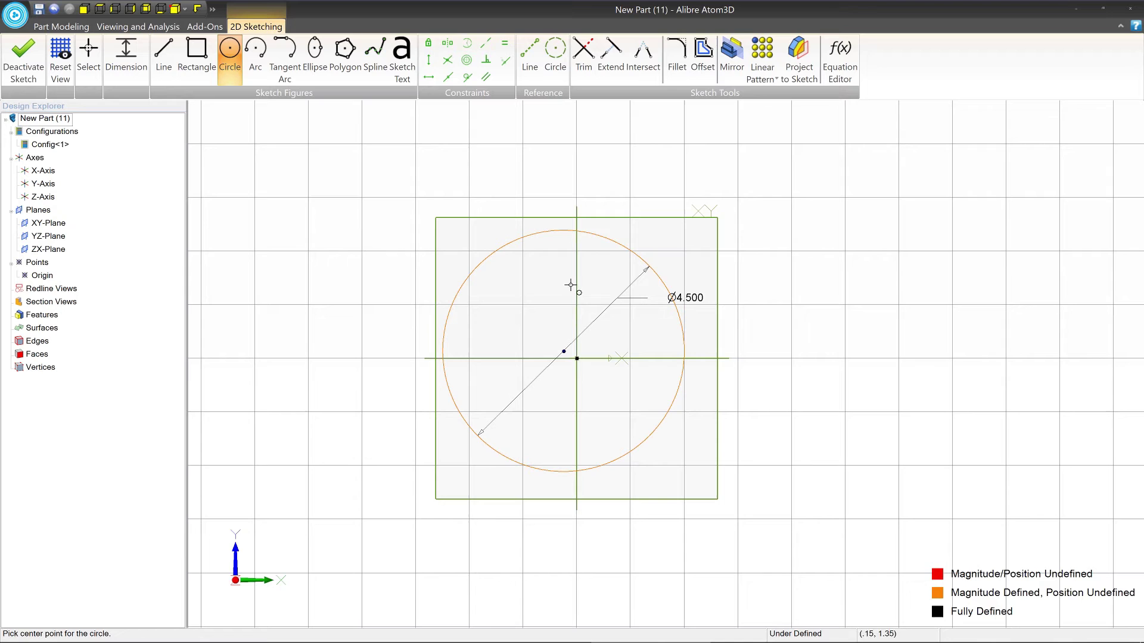
- Extrude the circle as a boss 5.000" deep, creating Extrusion<1>
left_click(62, 27)
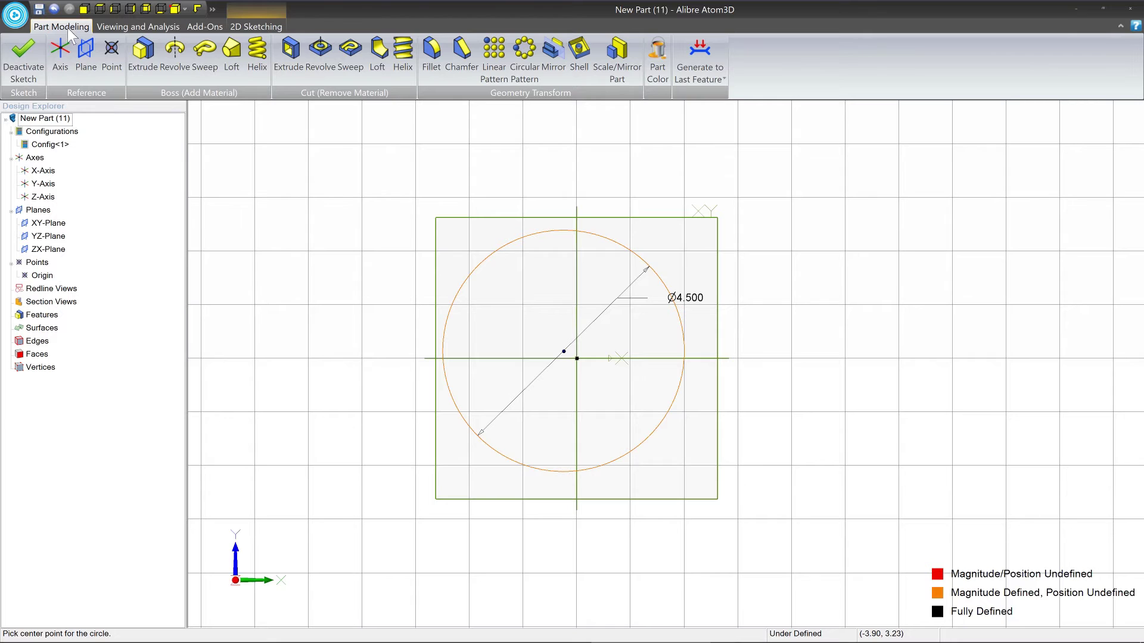
left_click(143, 59)
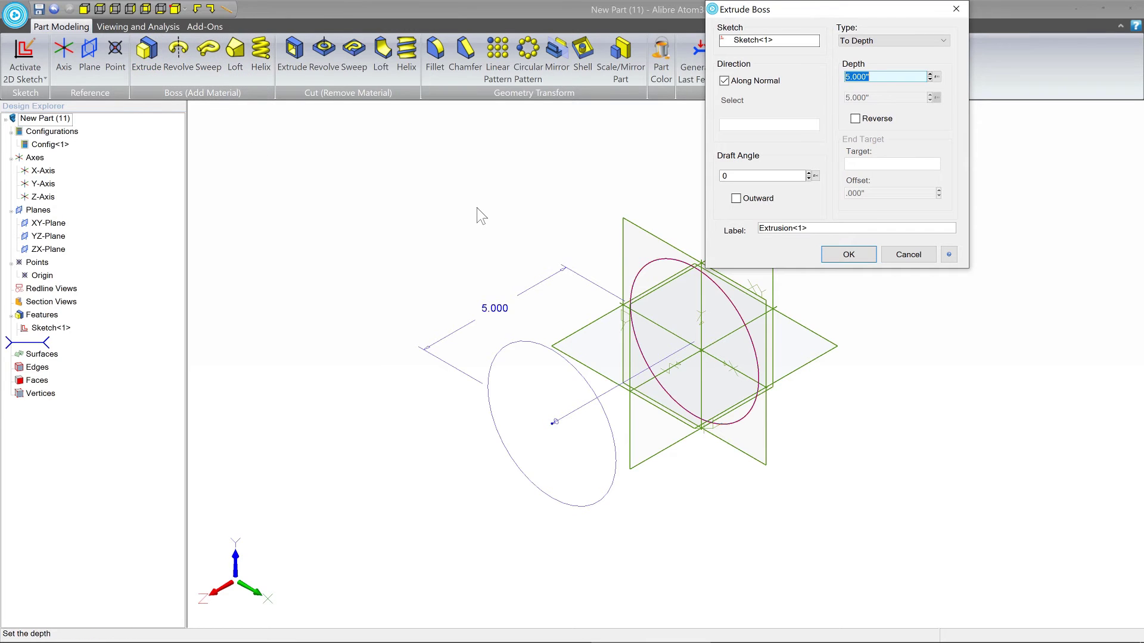
middle_click_drag(476, 207, 416, 211)
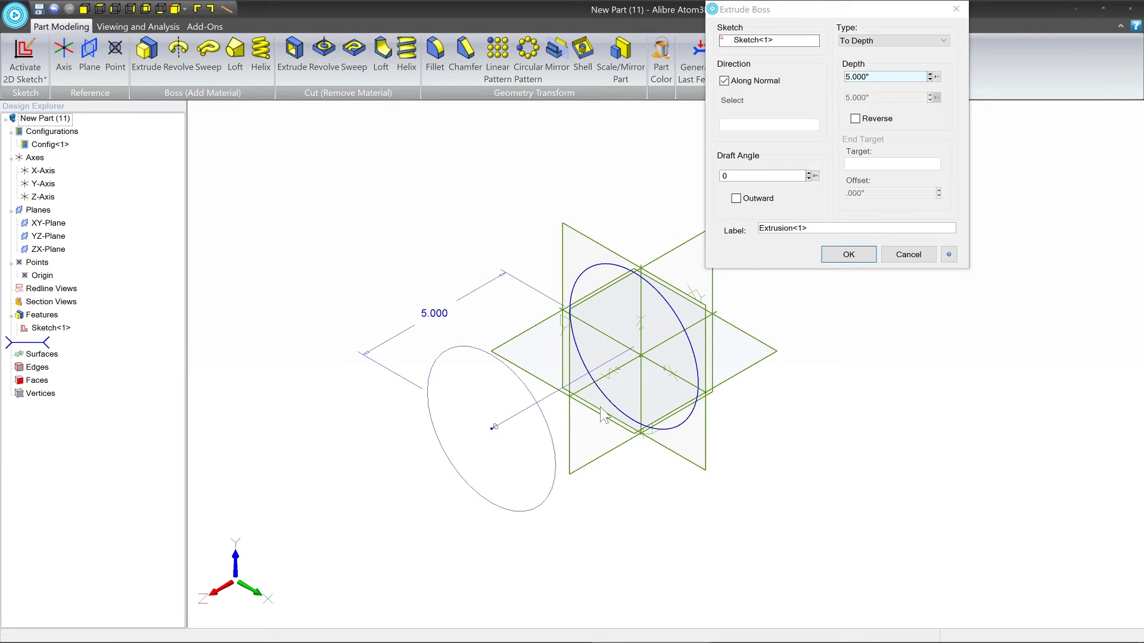
left_click(876, 75)
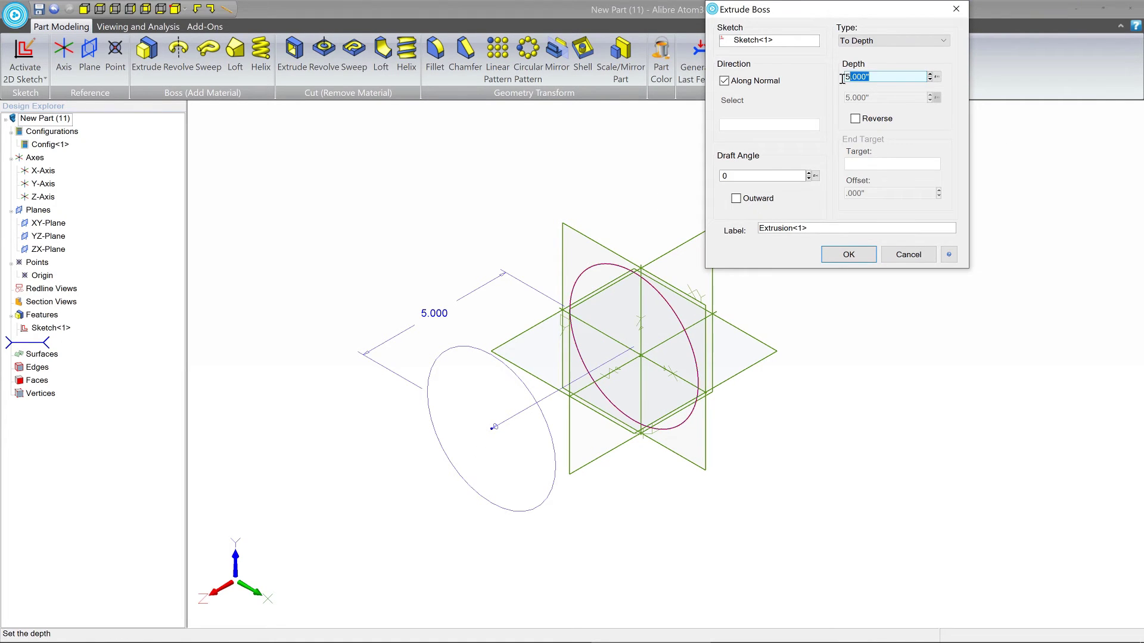
left_click(876, 76)
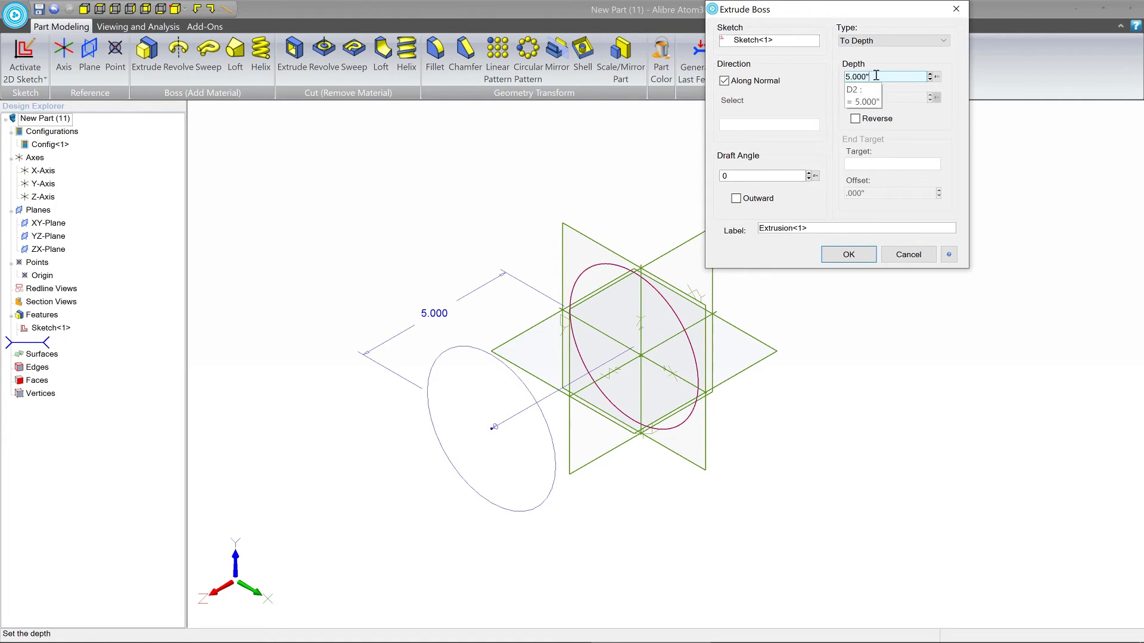
left_click(847, 255)
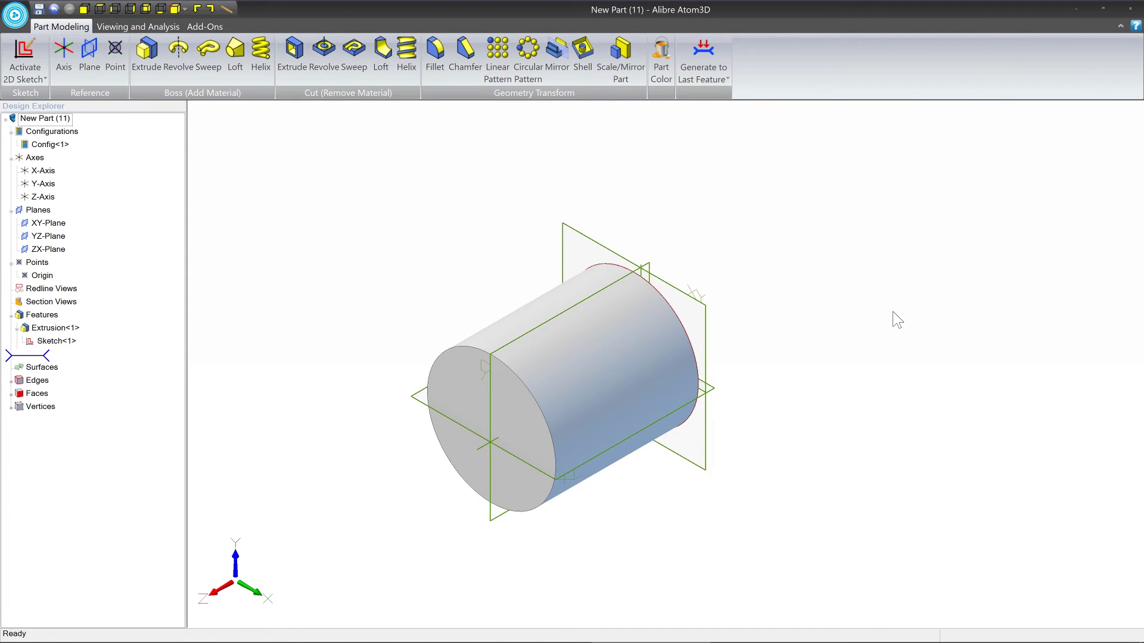
- Orbit the model to stand the cylinder upright, clearing a stray XY-Plane selection
middle_click_drag(899, 320, 796, 284)
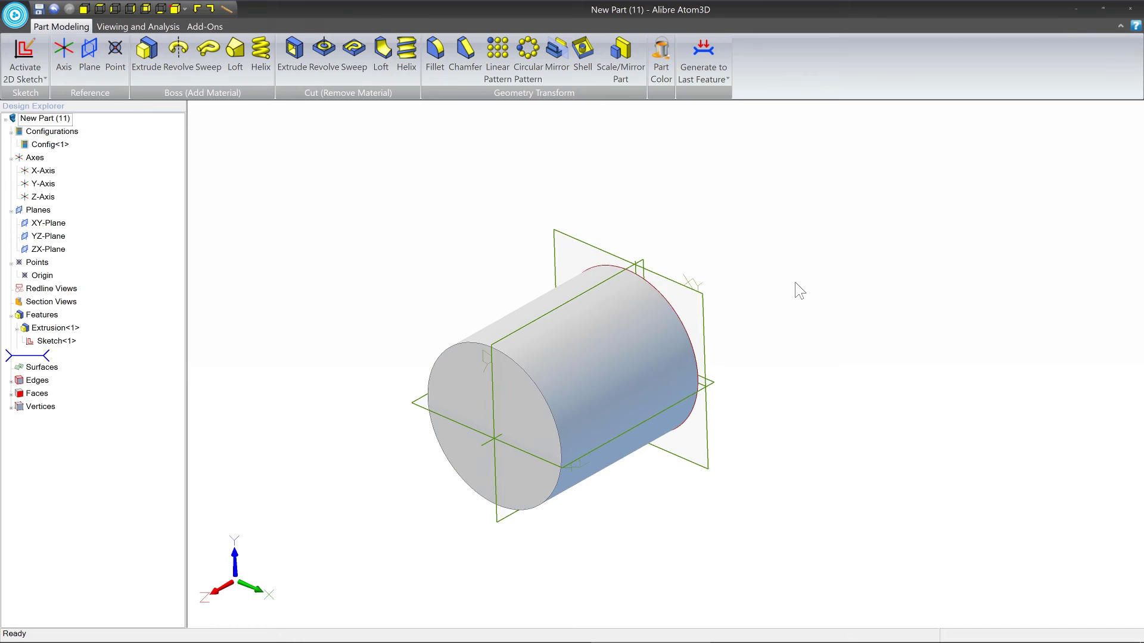
left_click(707, 316)
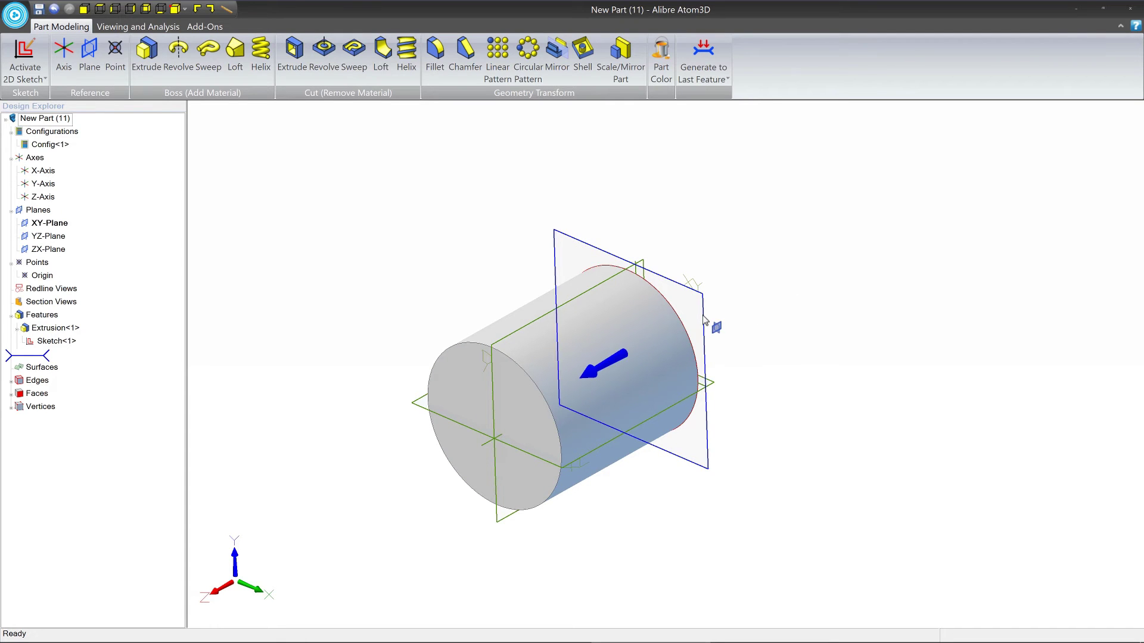
left_click(802, 322)
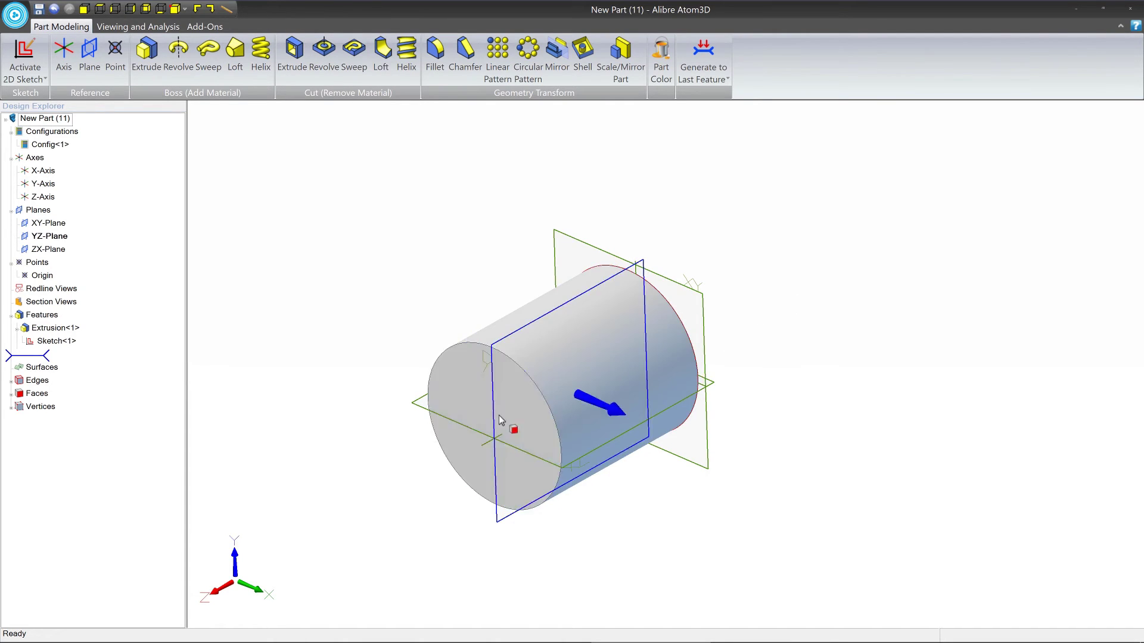
middle_click_drag(517, 420, 559, 398)
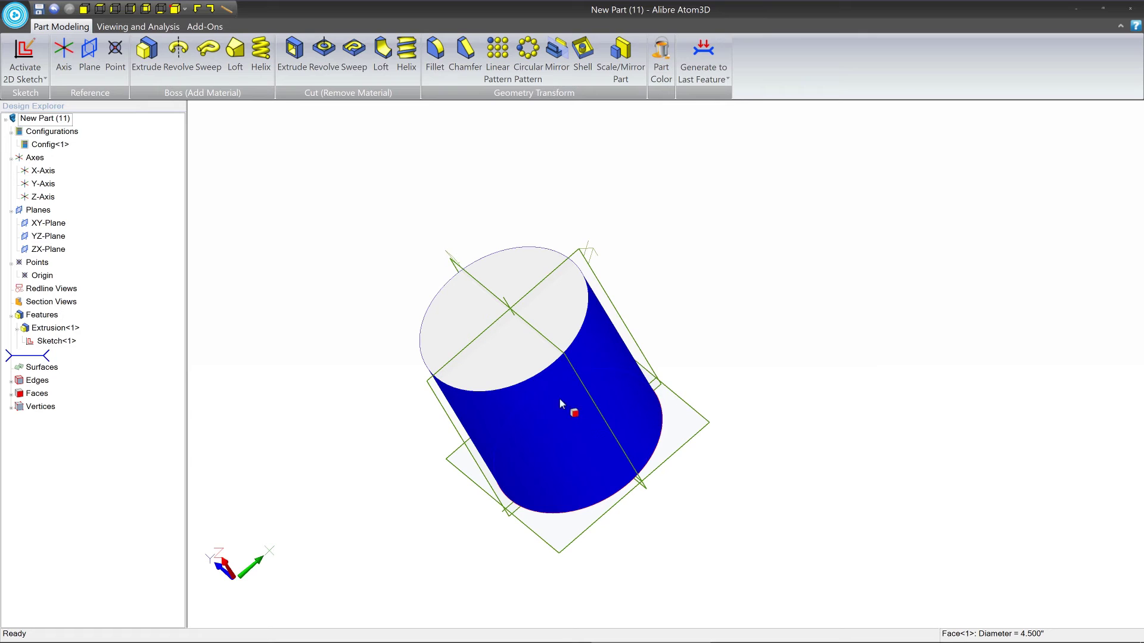
- Select the cylinder's flat top face, Face<2>, and orbit to face that end
right_click(551, 396)
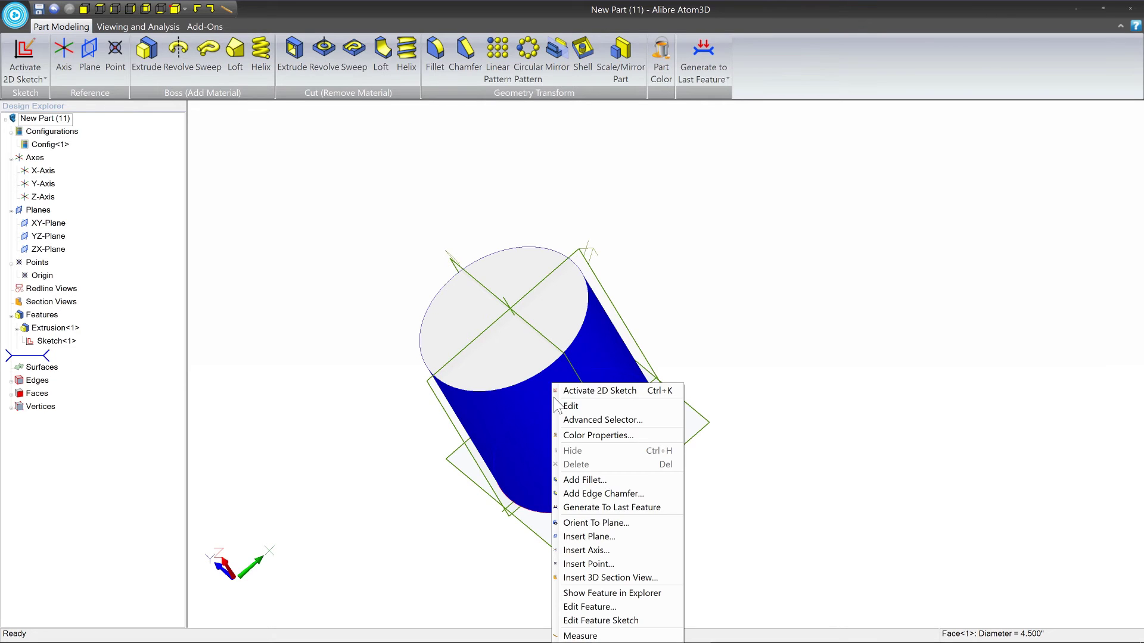
left_click(602, 390)
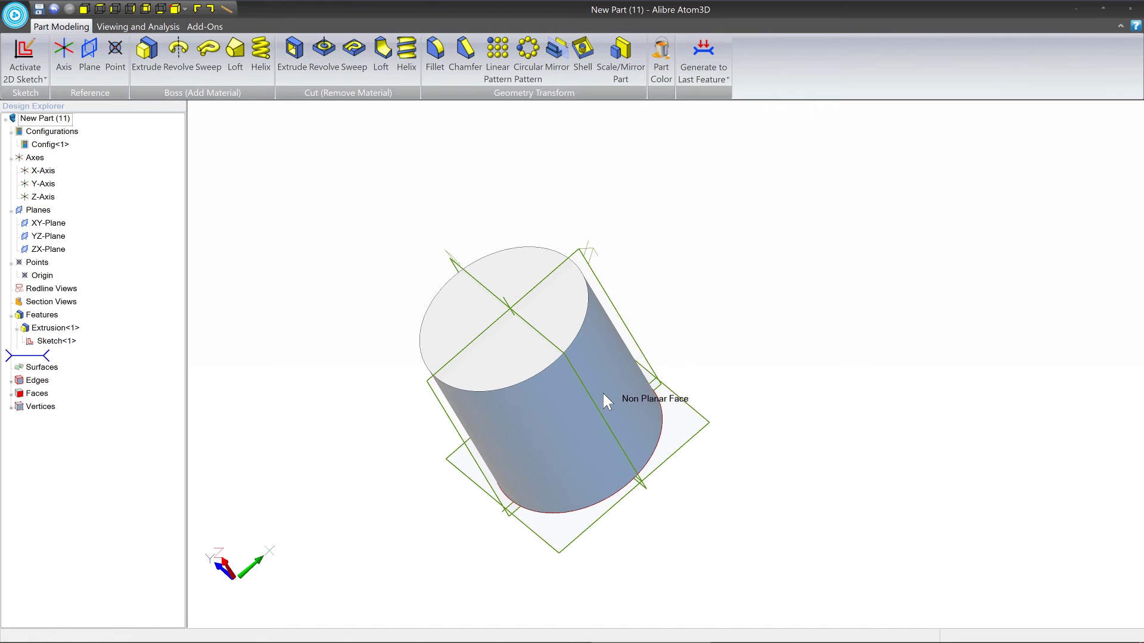
right_click(689, 290)
left_click(686, 246)
right_click(684, 240)
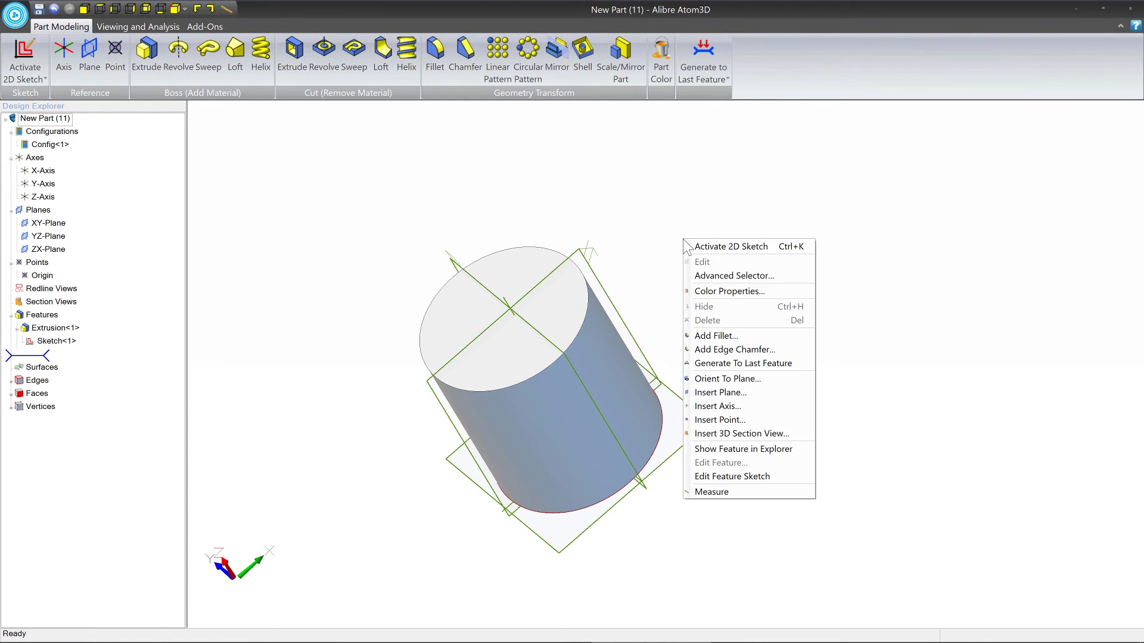
left_click(662, 227)
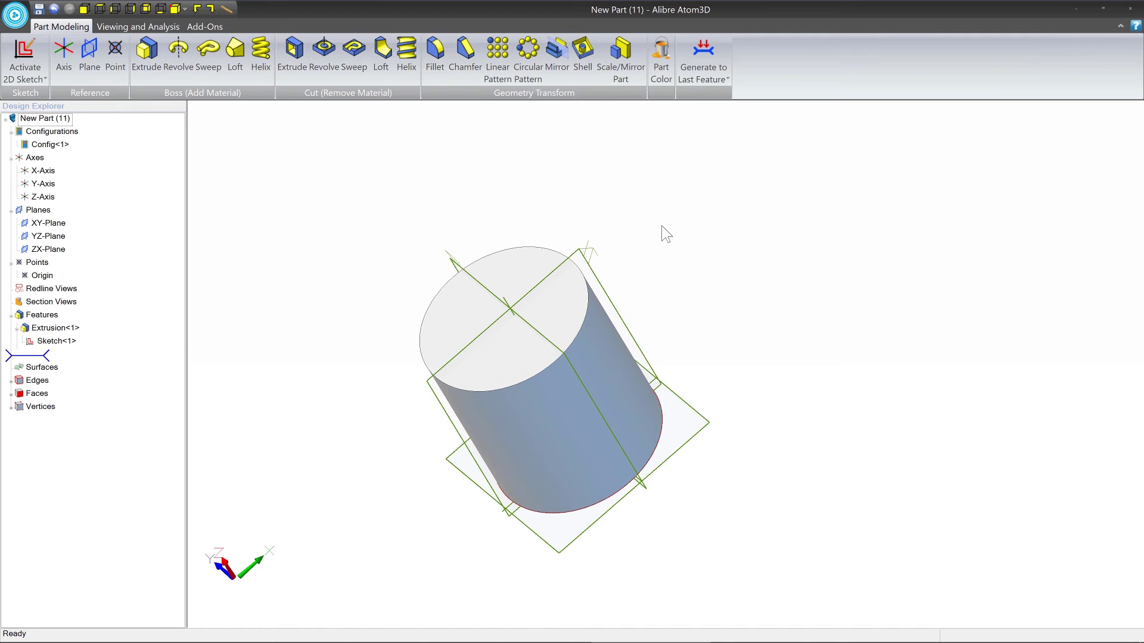
left_click(506, 281)
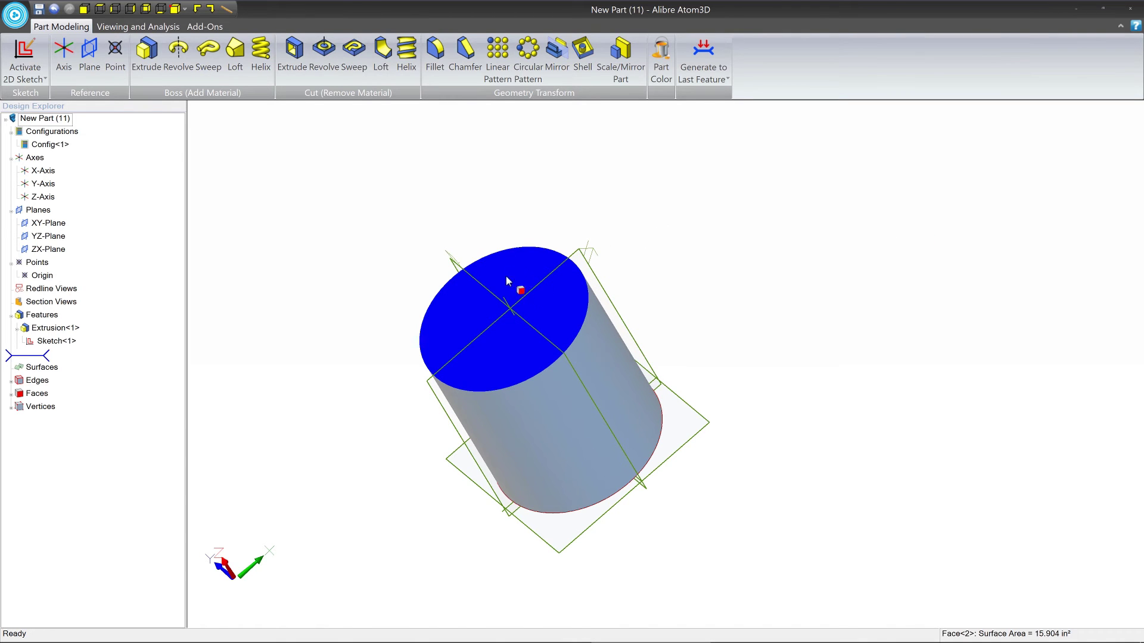
middle_click_drag(517, 278, 525, 284)
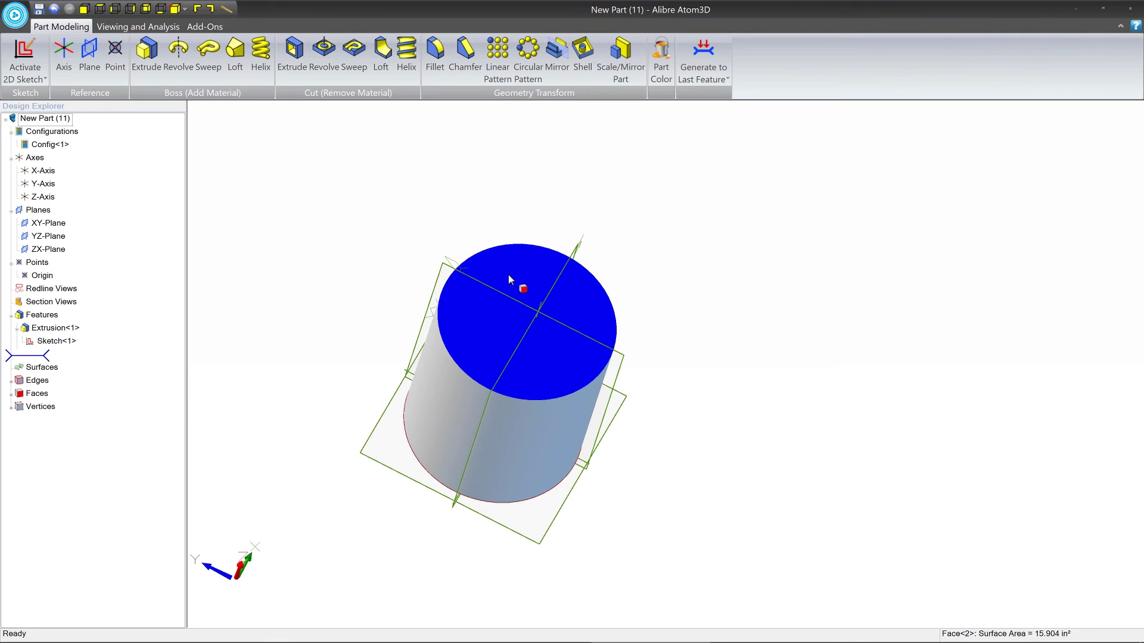
- Sketch on the selected top face and draw a square rectangle inside the circle
left_click(24, 52)
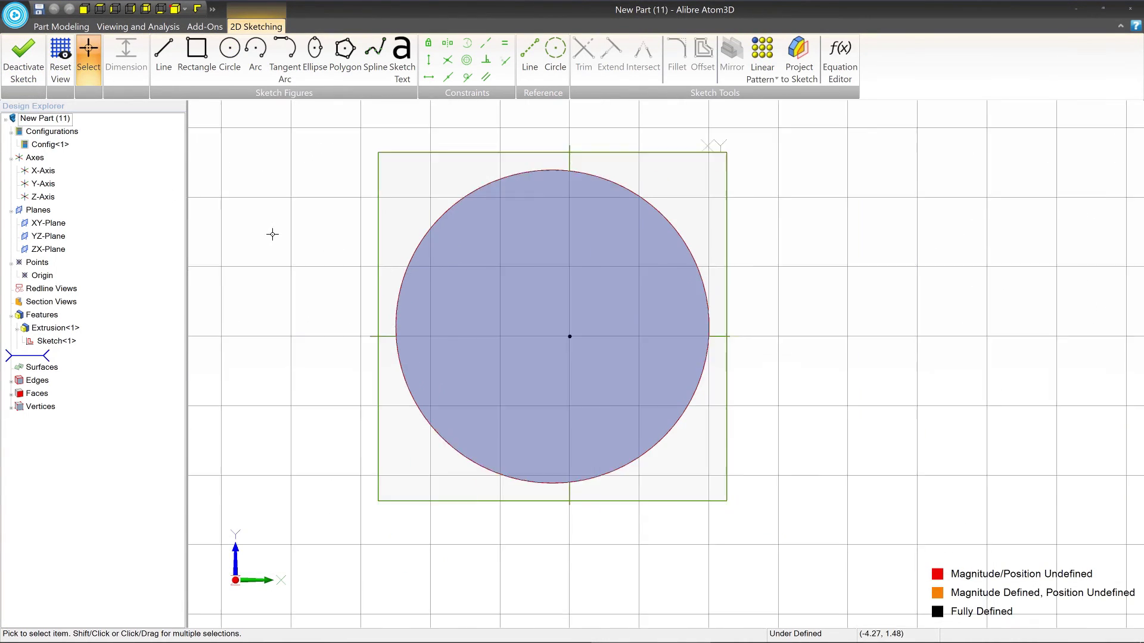
scroll(271, 232, "down", 3)
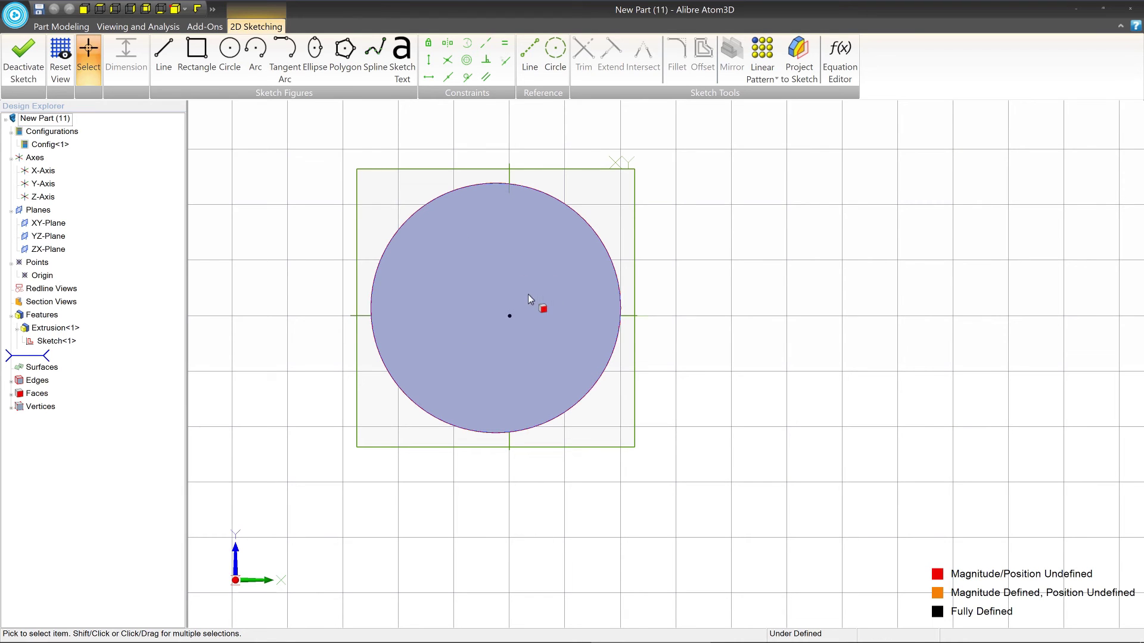
left_click(196, 53)
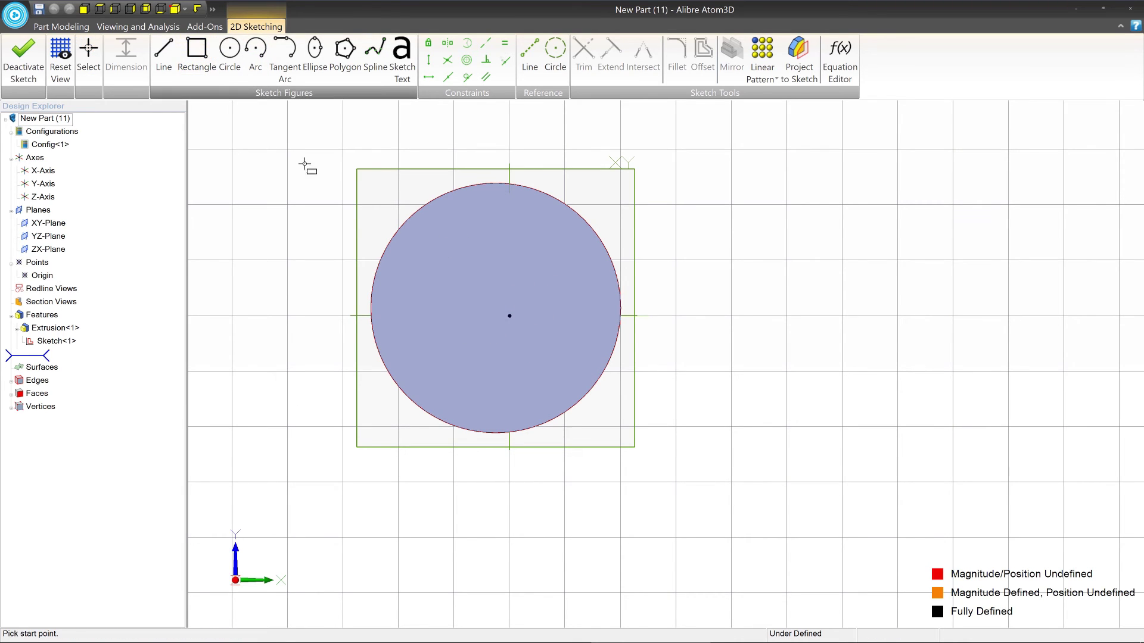
left_click(424, 240)
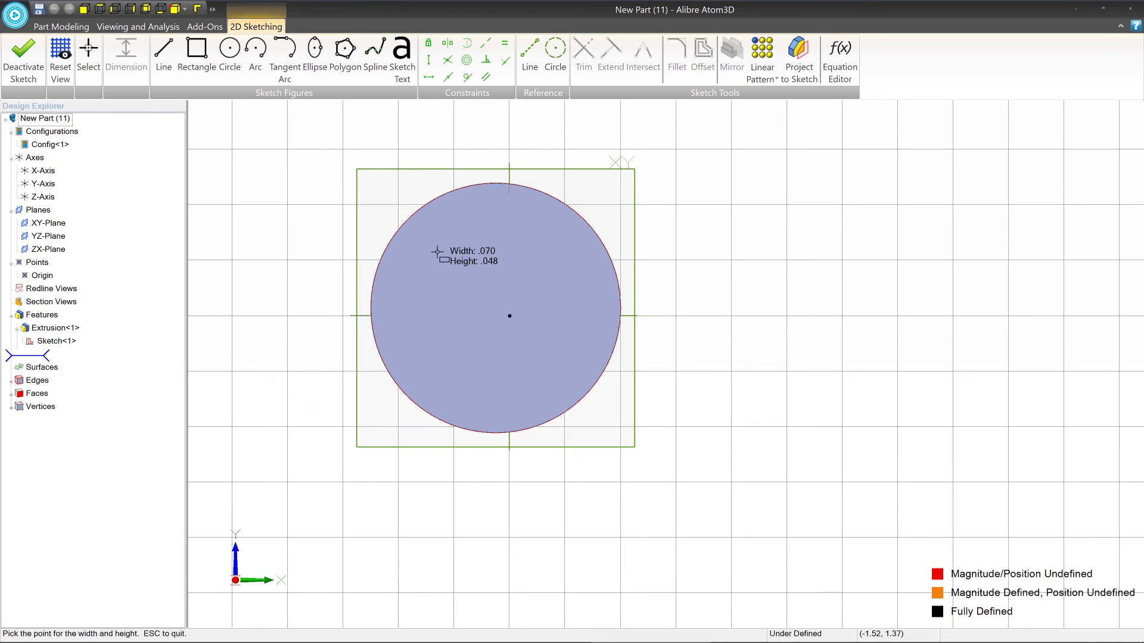
left_click(570, 379)
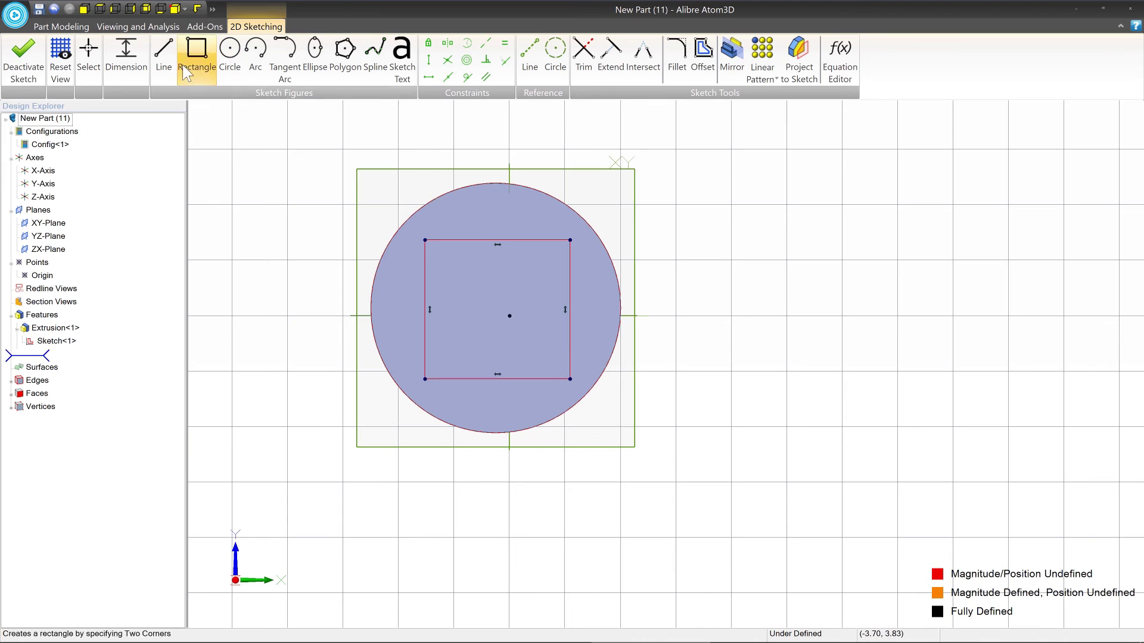
- Extrude the rectangle as a boss 2.5 deep, creating Extrusion<2>
left_click(62, 28)
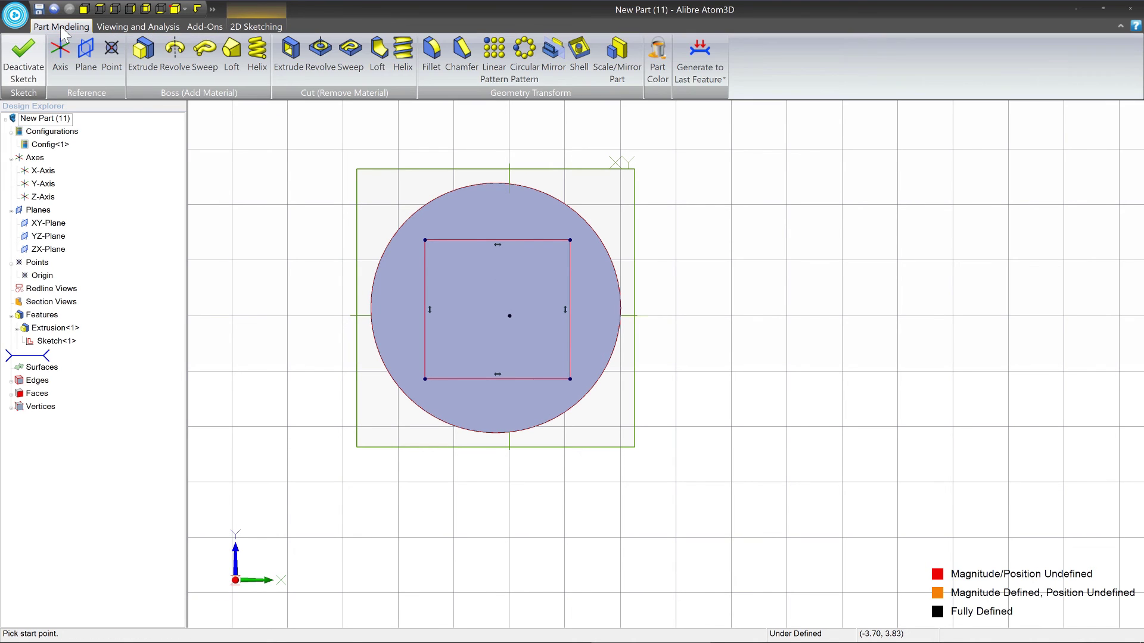
left_click(144, 60)
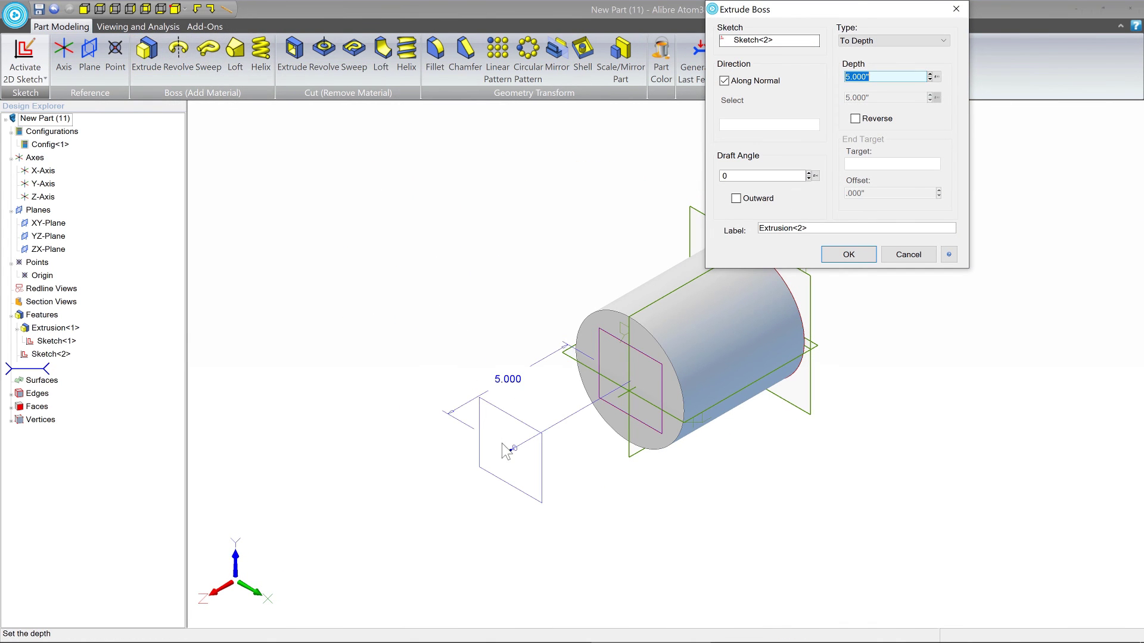
left_click_drag(514, 458, 550, 430)
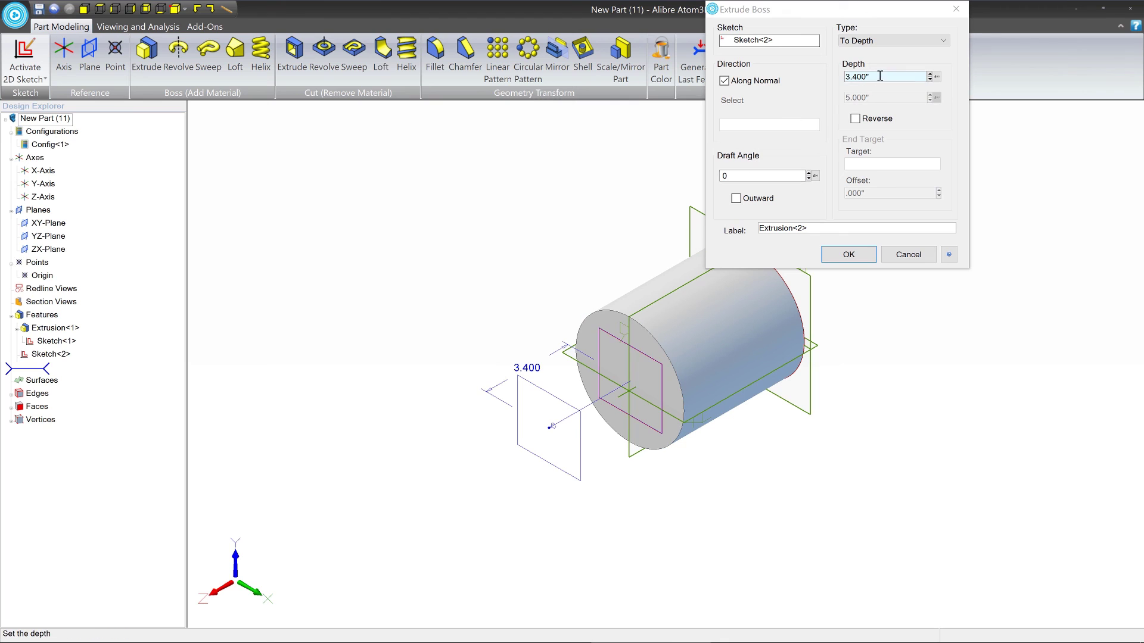
left_click_drag(879, 77, 841, 79)
left_click_drag(846, 12, 826, 160)
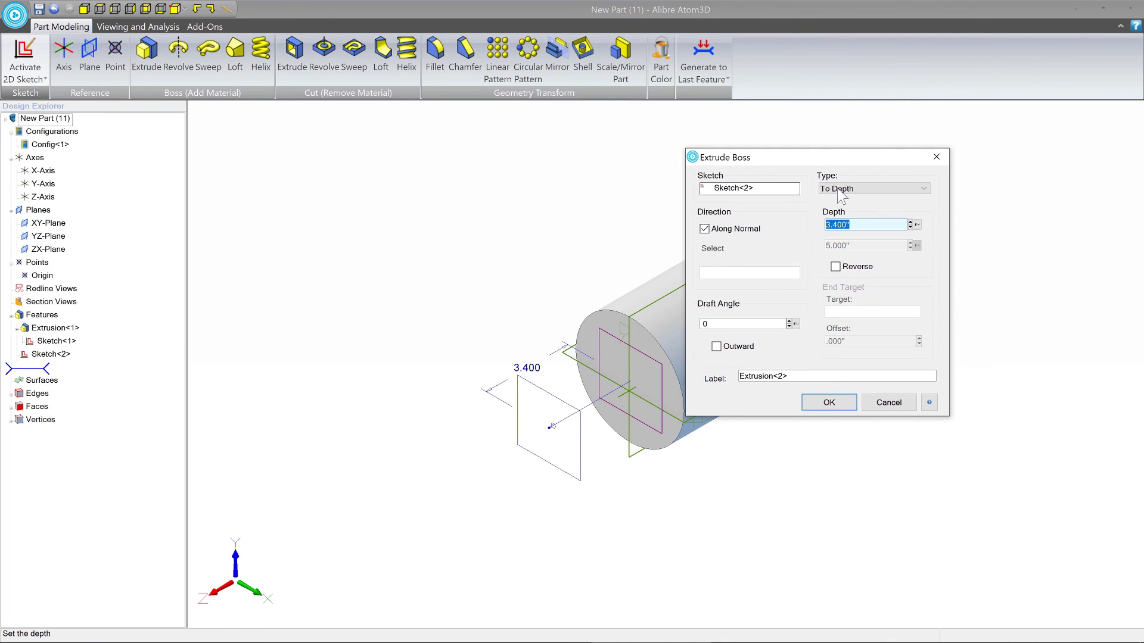
type("2.5")
key("Return")
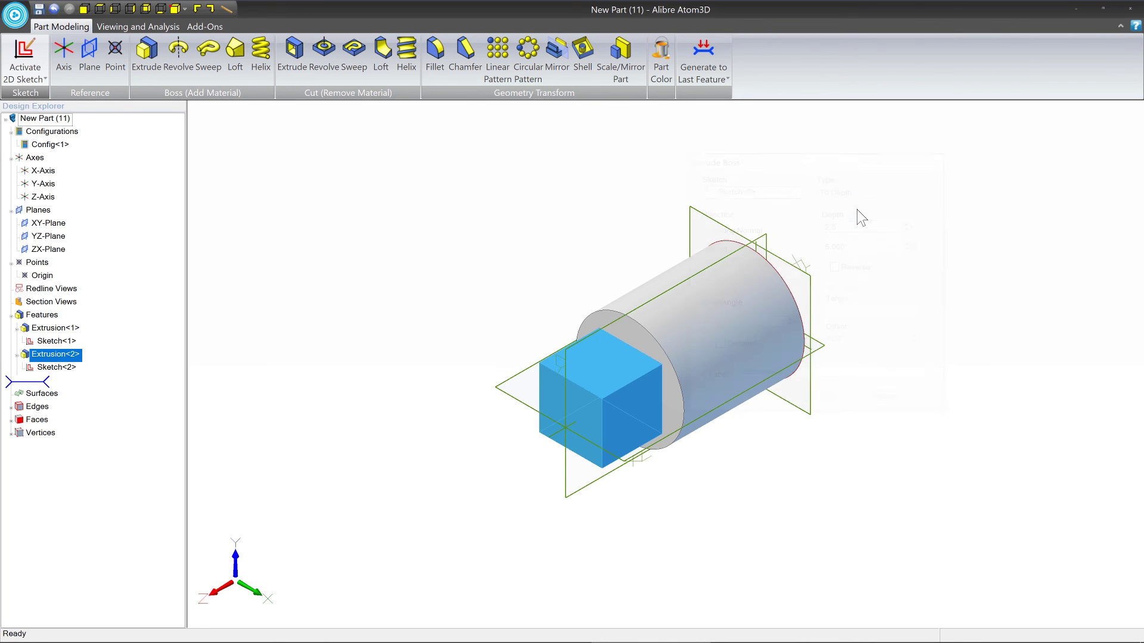
- Deselect the block, then orbit and recentre the model to show the block's end
left_click(856, 209)
left_click(723, 327)
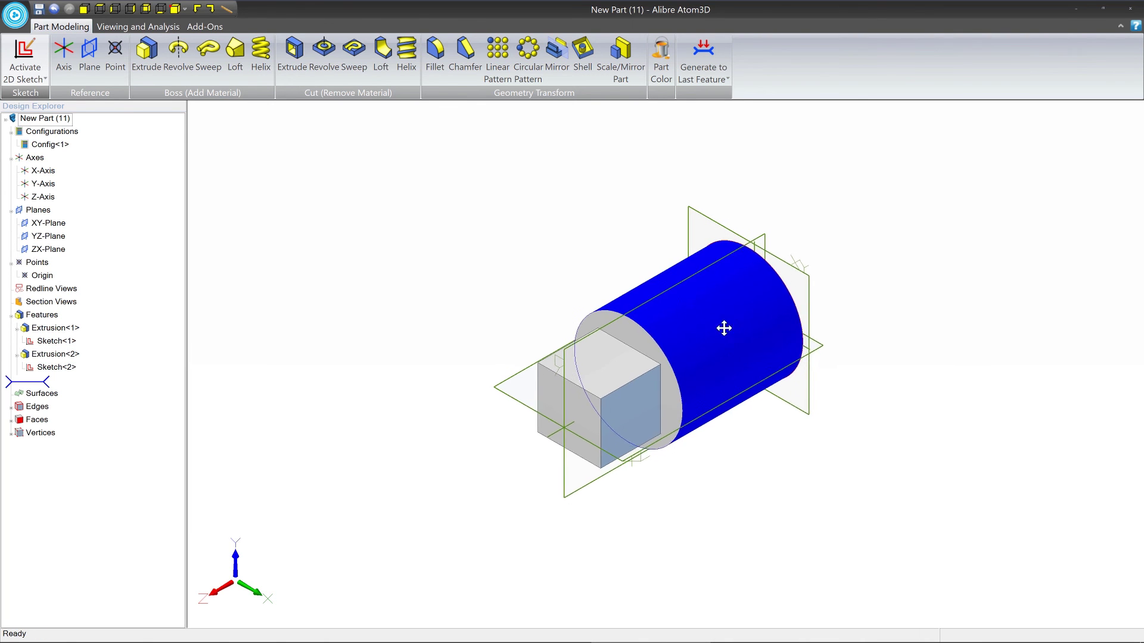
middle_click_drag(684, 363, 614, 343)
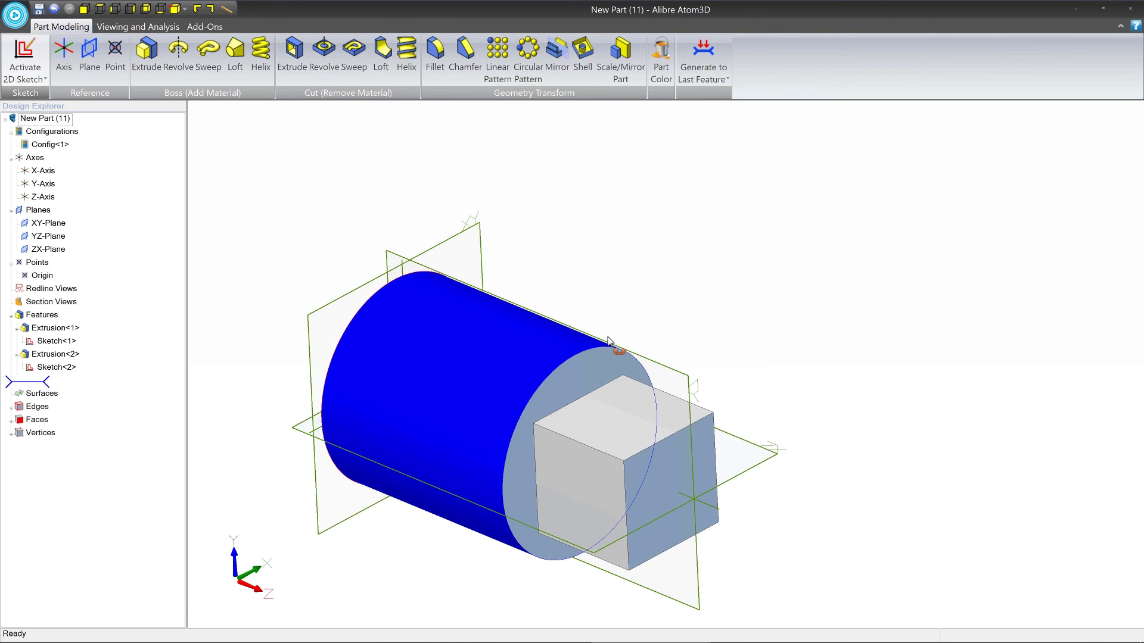
middle_click_drag(669, 317, 651, 298)
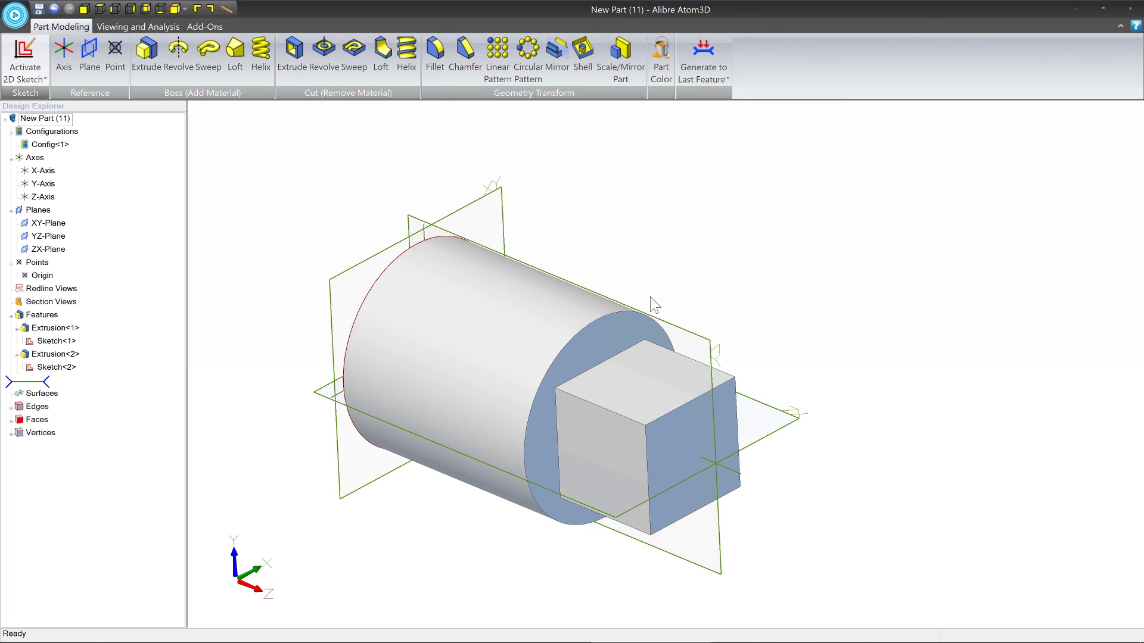